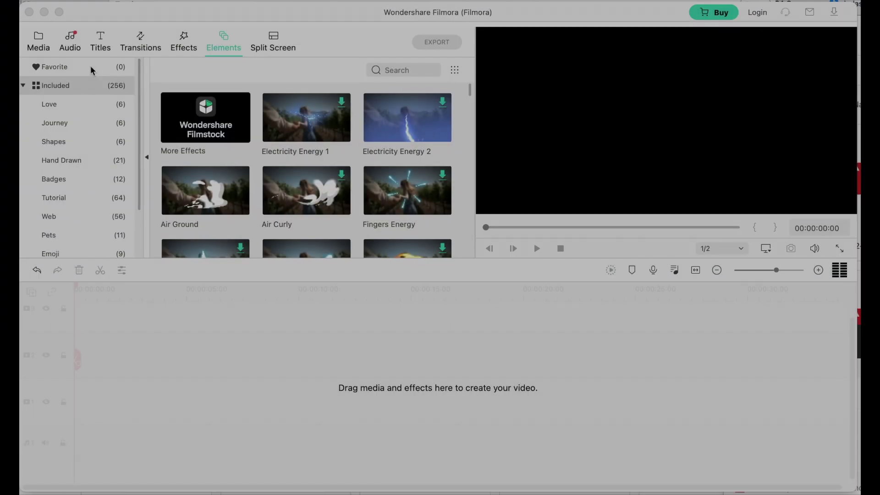
Place both Filmora preview clips back to back at the start of the timeline.
{"action": "left_click", "coordinate": [43, 46]}
{"action": "left_click_drag", "start_coordinate": [231, 139], "coordinate": [84, 373]}
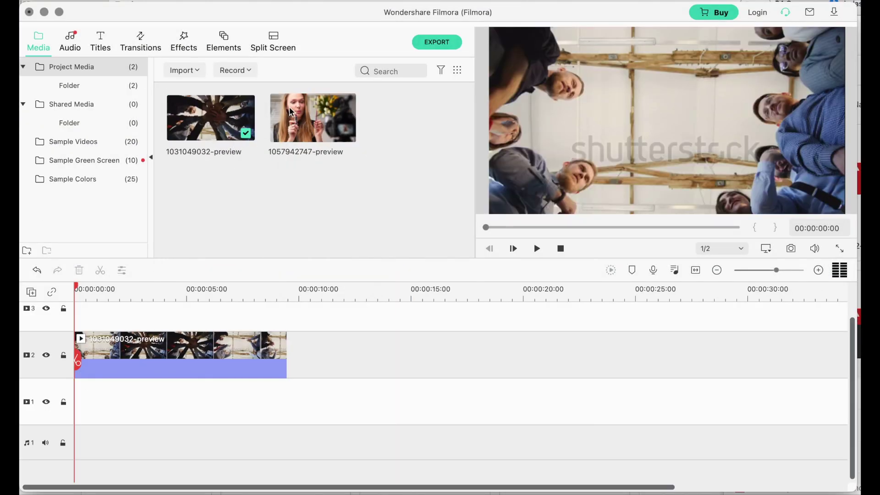
{"action": "left_click_drag", "start_coordinate": [290, 111], "coordinate": [295, 354]}
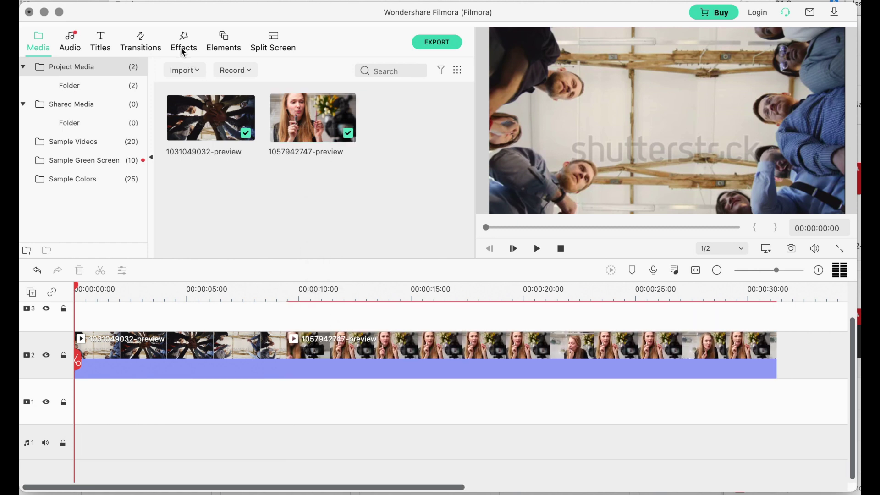
Apply a glitch effect to the first clip.
{"action": "left_click", "coordinate": [182, 52]}
{"action": "scroll", "coordinate": [302, 222], "scroll_direction": "down", "scroll_amount": 2}
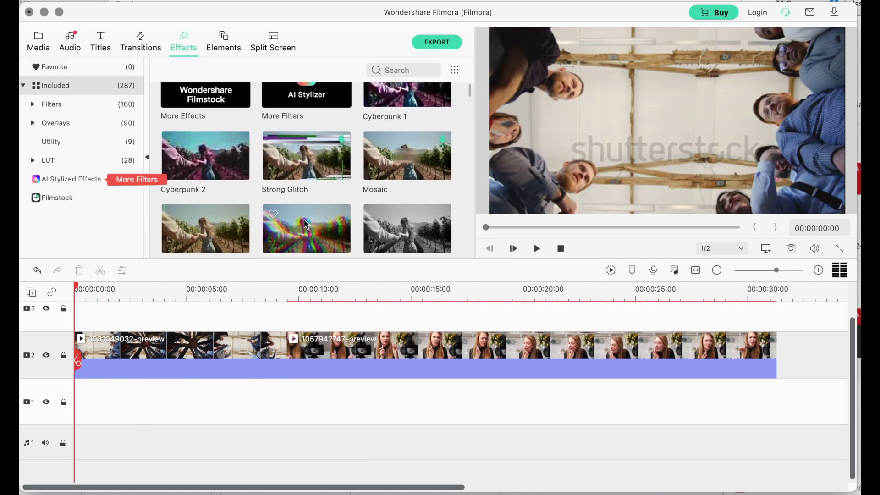
{"action": "left_click_drag", "start_coordinate": [306, 224], "coordinate": [206, 348]}
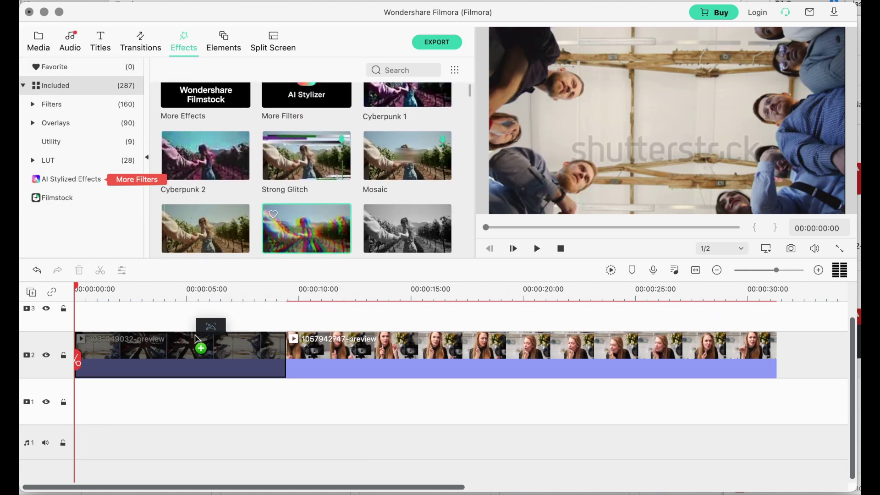
Add the Erase transition between the clips and the Air Ground element on track 3.
{"action": "left_click", "coordinate": [146, 46]}
{"action": "left_click_drag", "start_coordinate": [316, 201], "coordinate": [286, 353]}
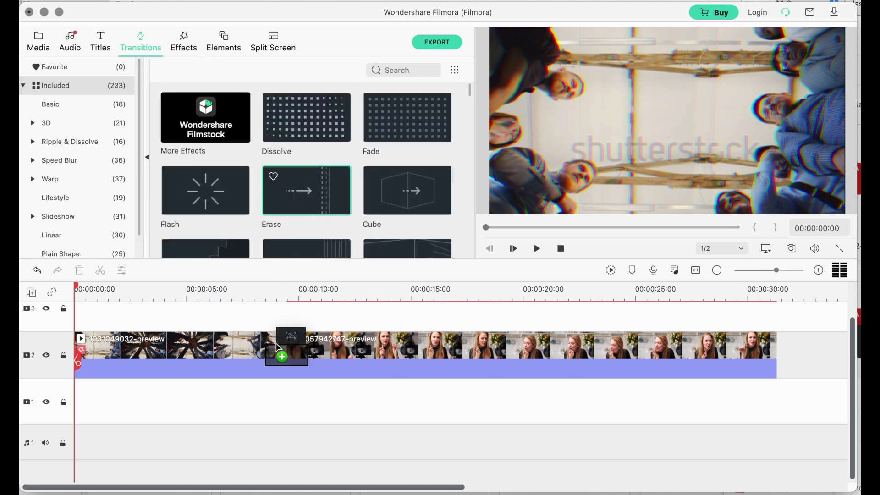
{"action": "left_click", "coordinate": [224, 45]}
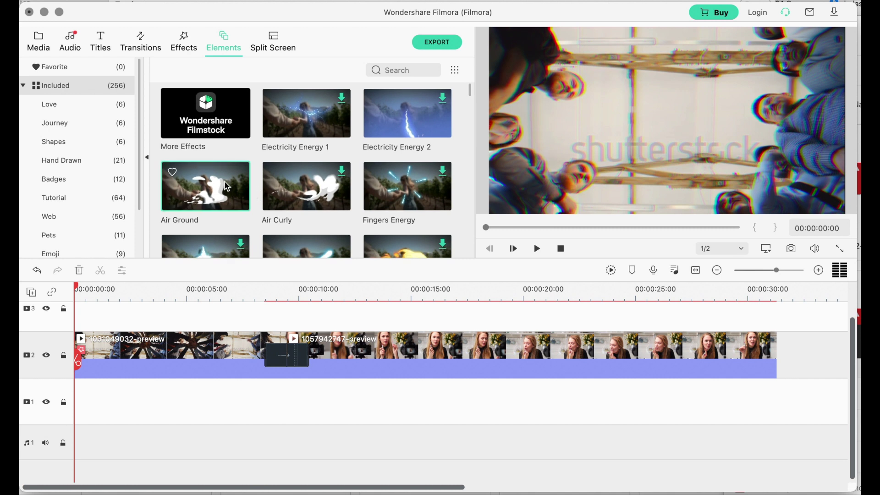
{"action": "left_click_drag", "start_coordinate": [226, 186], "coordinate": [180, 315]}
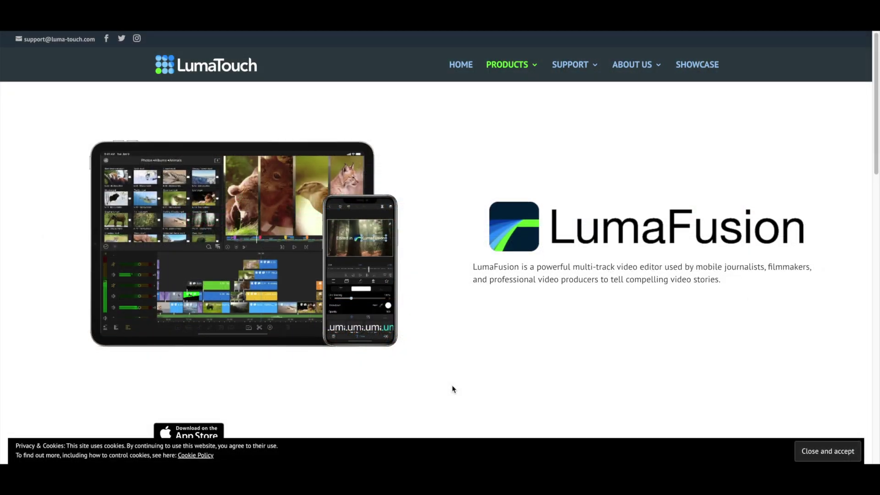
Scroll past the LumaFusion product description down to its Key Features list.
{"action": "scroll", "coordinate": [451, 388], "scroll_direction": "down", "scroll_amount": 2}
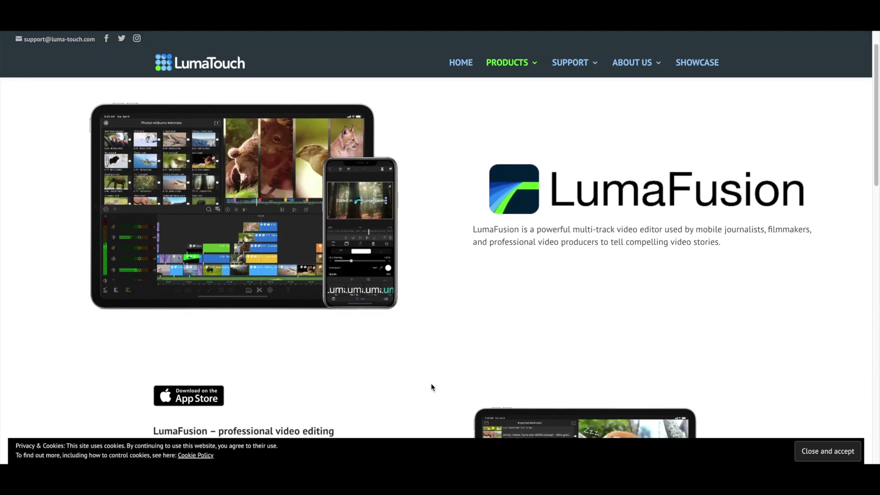
{"action": "scroll", "coordinate": [419, 382], "scroll_direction": "down", "scroll_amount": 1}
{"action": "scroll", "coordinate": [419, 382], "scroll_direction": "down", "scroll_amount": 3}
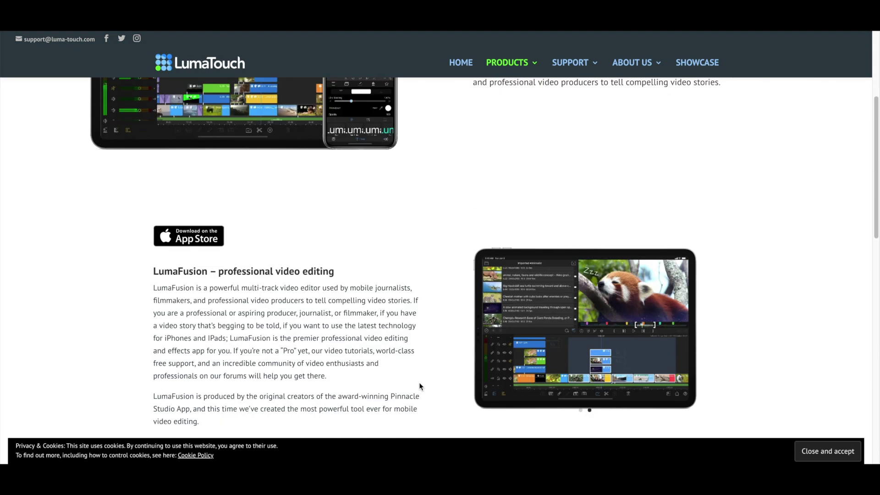
{"action": "scroll", "coordinate": [429, 387], "scroll_direction": "down", "scroll_amount": 2}
{"action": "scroll", "coordinate": [429, 387], "scroll_direction": "down", "scroll_amount": 4}
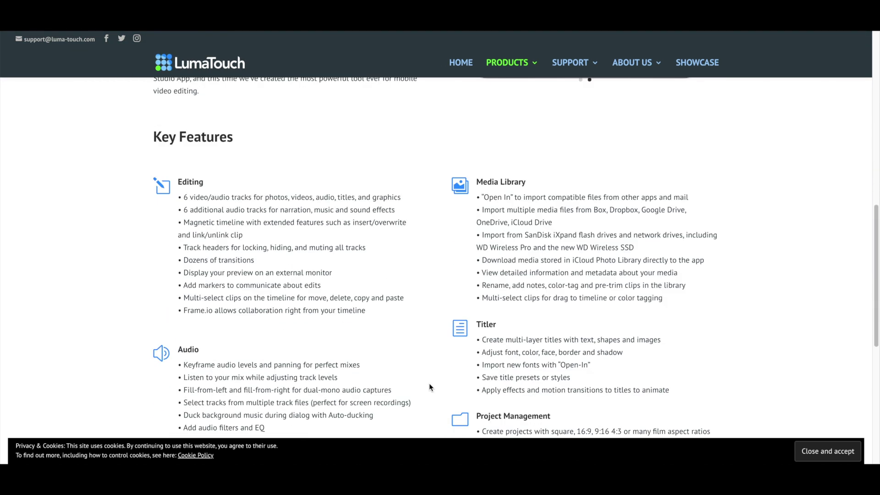
{"action": "scroll", "coordinate": [429, 386], "scroll_direction": "down", "scroll_amount": 1}
{"action": "scroll", "coordinate": [429, 386], "scroll_direction": "down", "scroll_amount": 1}
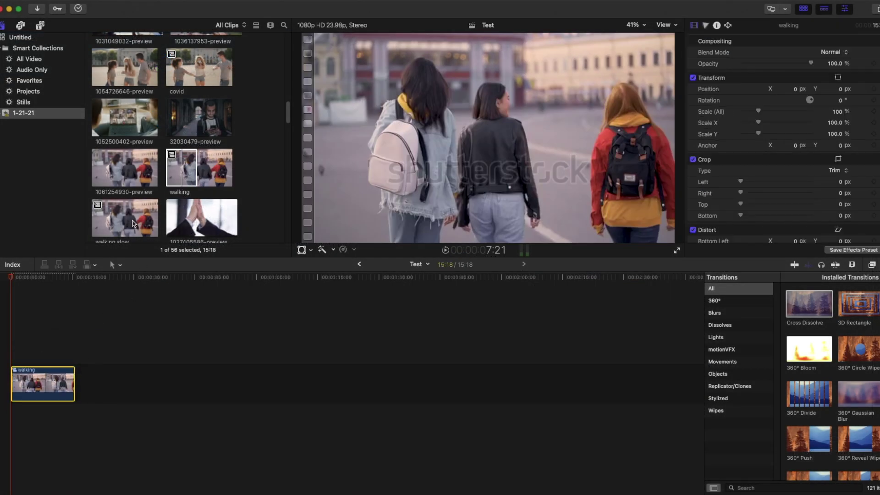
{"action": "left_click_drag", "start_coordinate": [198, 220], "coordinate": [130, 375]}
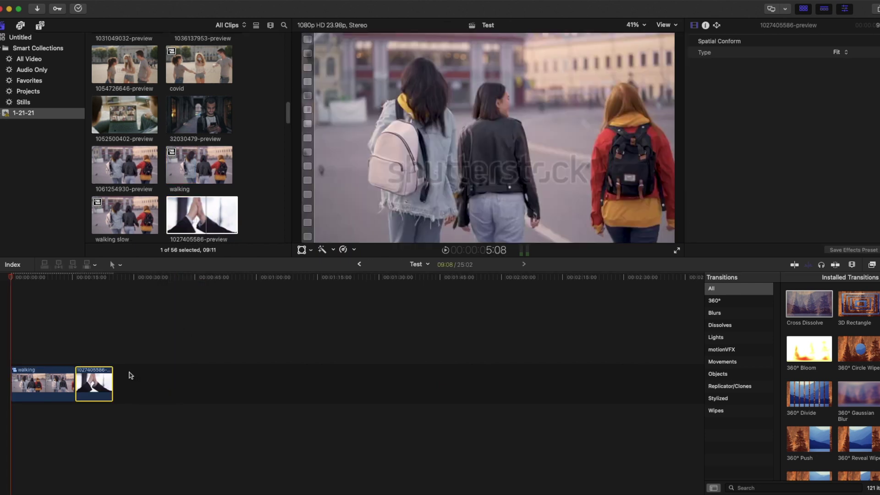
{"action": "left_click_drag", "start_coordinate": [808, 304], "coordinate": [77, 385]}
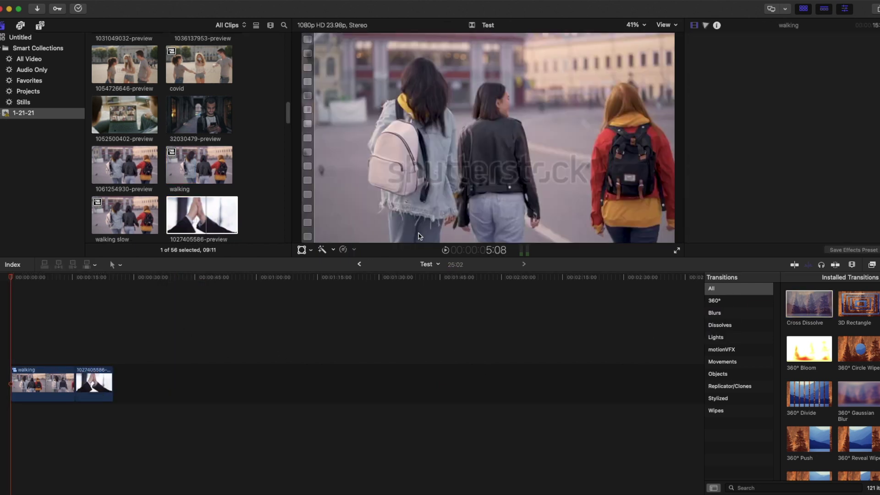
{"action": "key", "text": "super+t"}
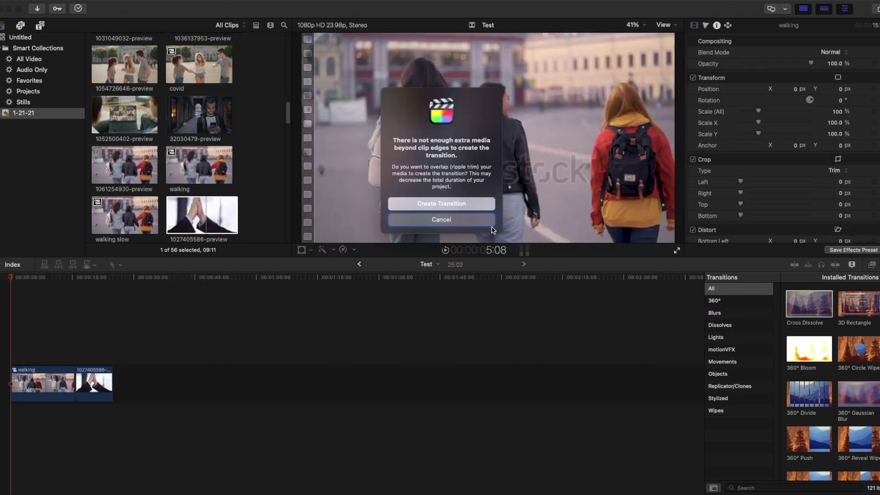
{"action": "left_click", "coordinate": [474, 209]}
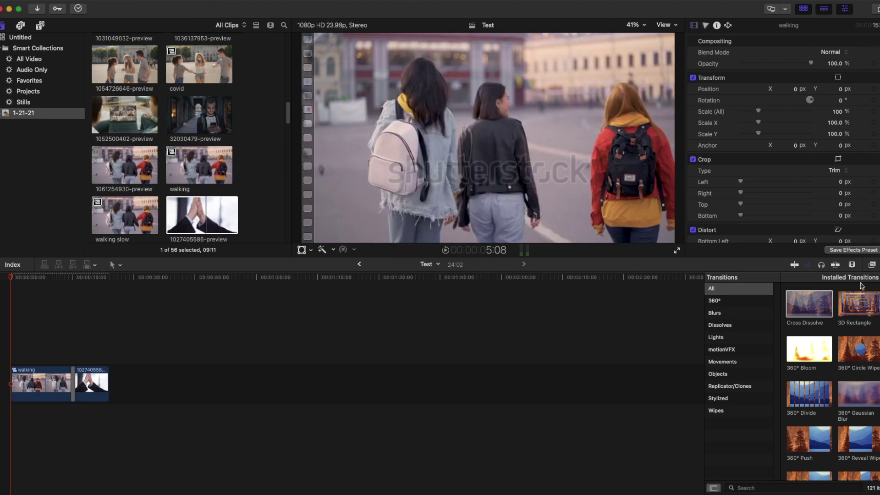
Apply the Ash colour preset to the walking clip.
{"action": "key", "text": "super+5"}
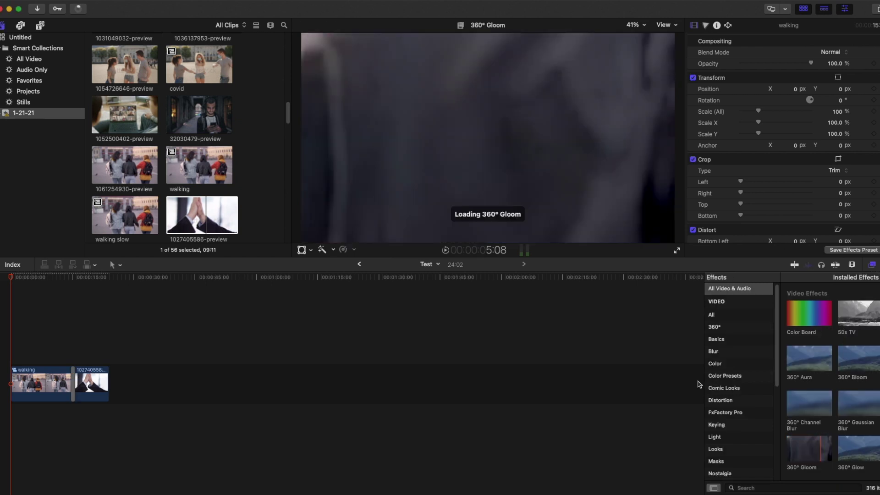
{"action": "left_click", "coordinate": [761, 375]}
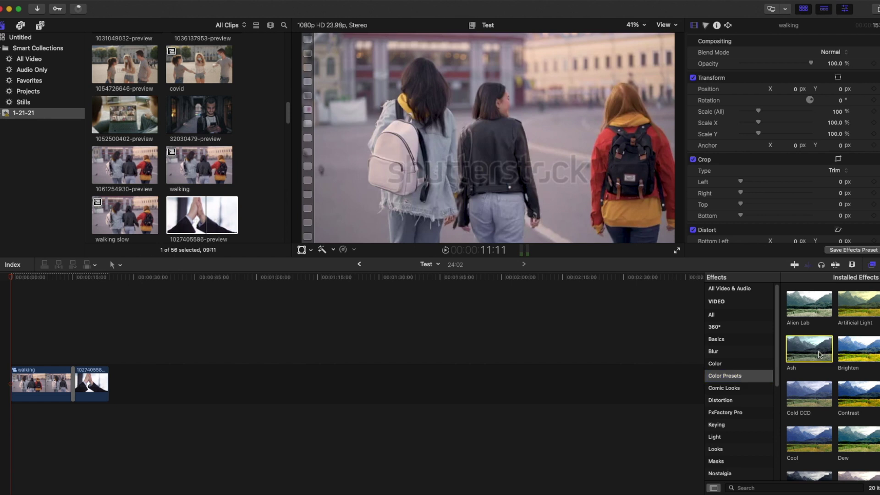
{"action": "left_click_drag", "start_coordinate": [819, 354], "coordinate": [61, 379]}
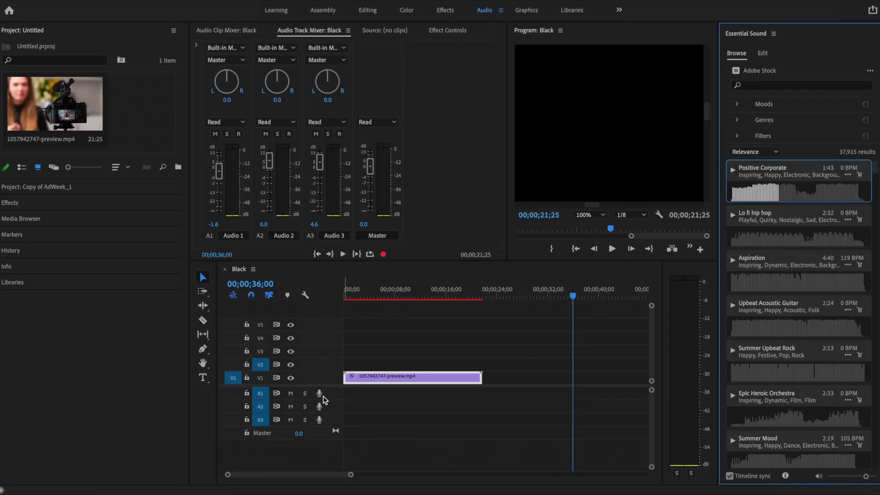
Put Positive Corporate on A2, apply Channel Mixer to it, and show the Audio Track Mixer.
{"action": "left_click_drag", "start_coordinate": [400, 417], "coordinate": [340, 406]}
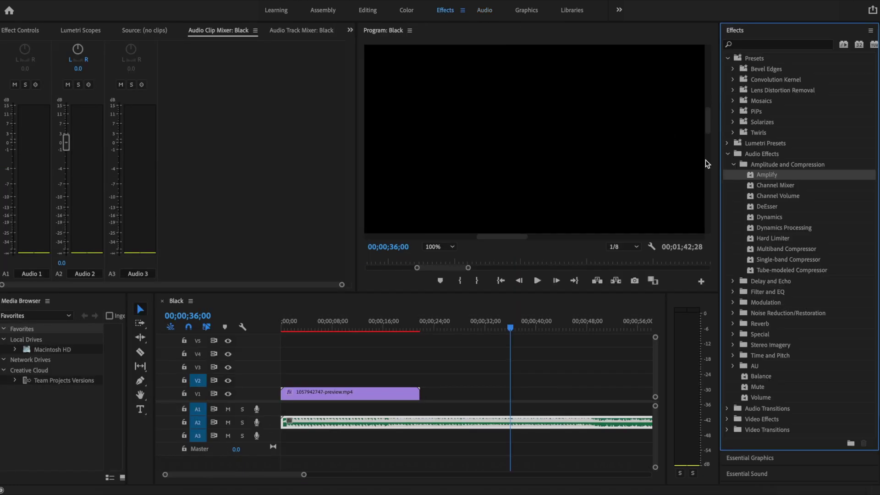
{"action": "left_click", "coordinate": [784, 188]}
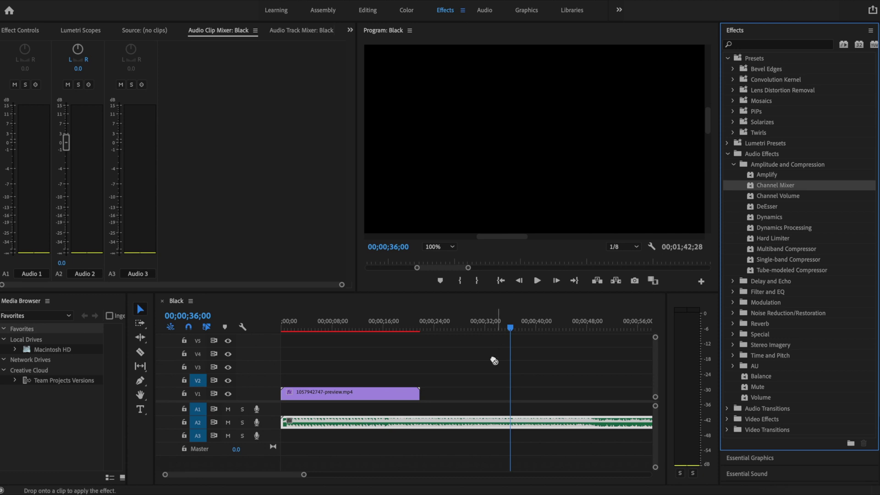
{"action": "left_click_drag", "start_coordinate": [494, 361], "coordinate": [468, 420]}
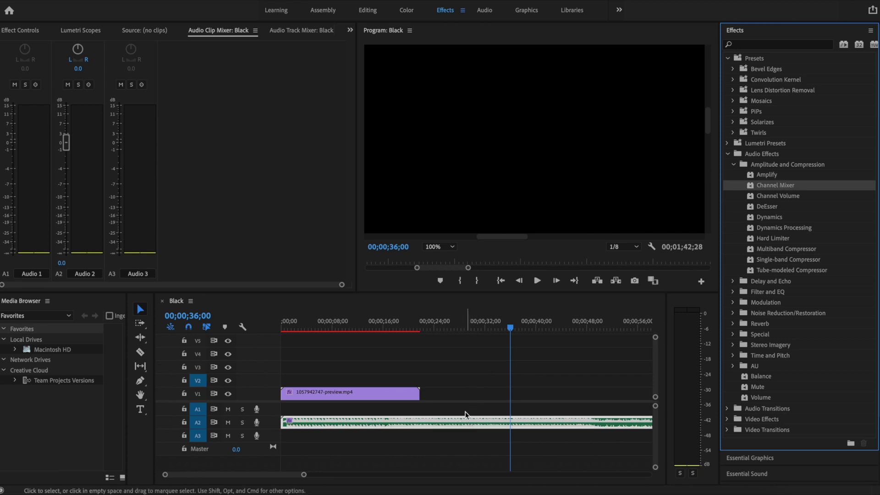
{"action": "left_click", "coordinate": [282, 364]}
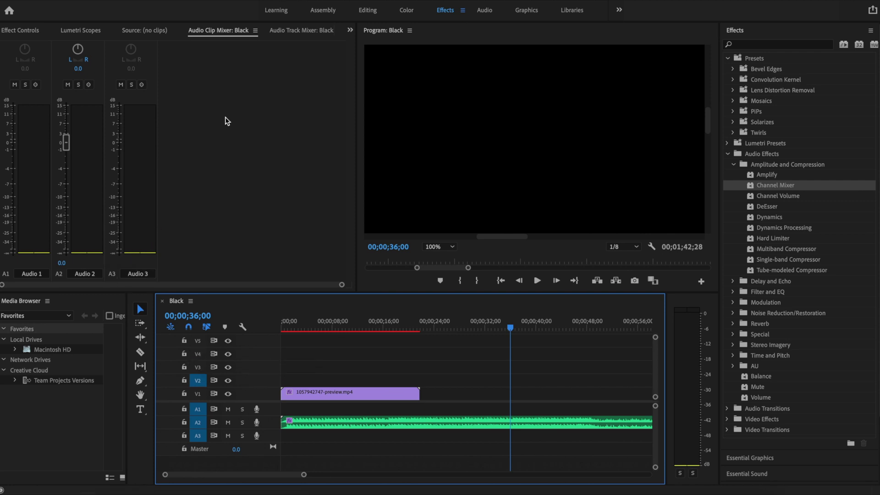
{"action": "left_click", "coordinate": [305, 30]}
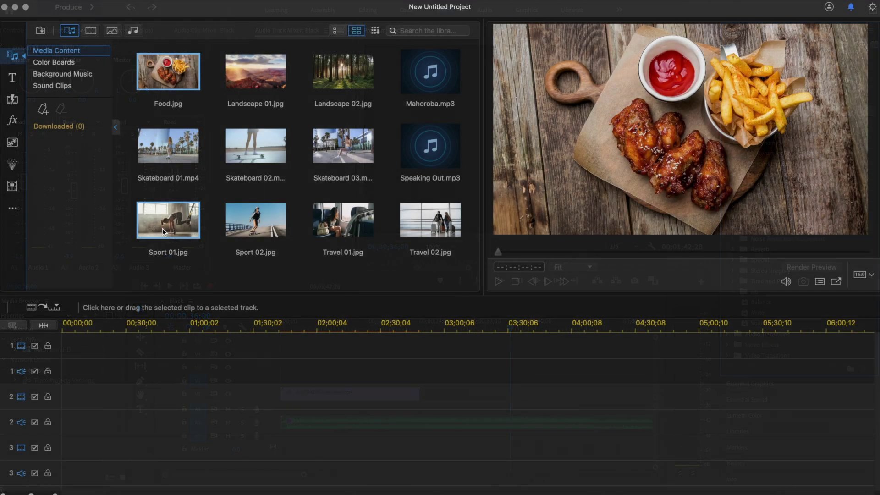
Line up Sport 01, Sport 02 and the blue 31,1,255 colour board on track 2, then pick Ryujin music.
{"action": "left_click_drag", "start_coordinate": [82, 403], "coordinate": [91, 405]}
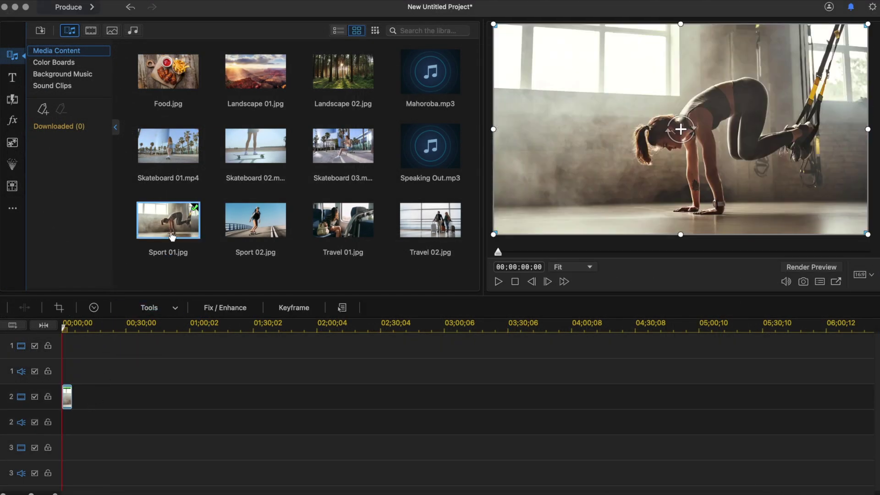
{"action": "left_click_drag", "start_coordinate": [236, 222], "coordinate": [73, 395]}
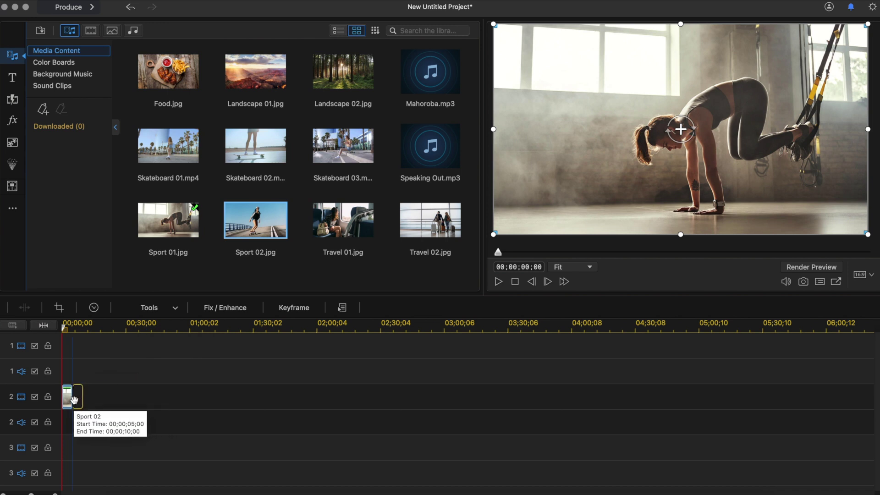
{"action": "left_click", "coordinate": [75, 65]}
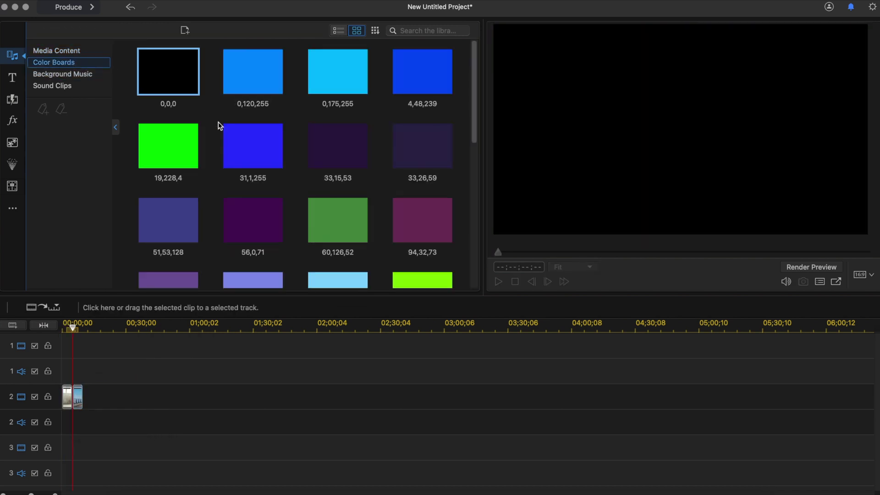
{"action": "left_click_drag", "start_coordinate": [247, 163], "coordinate": [93, 407]}
{"action": "left_click", "coordinate": [63, 74]}
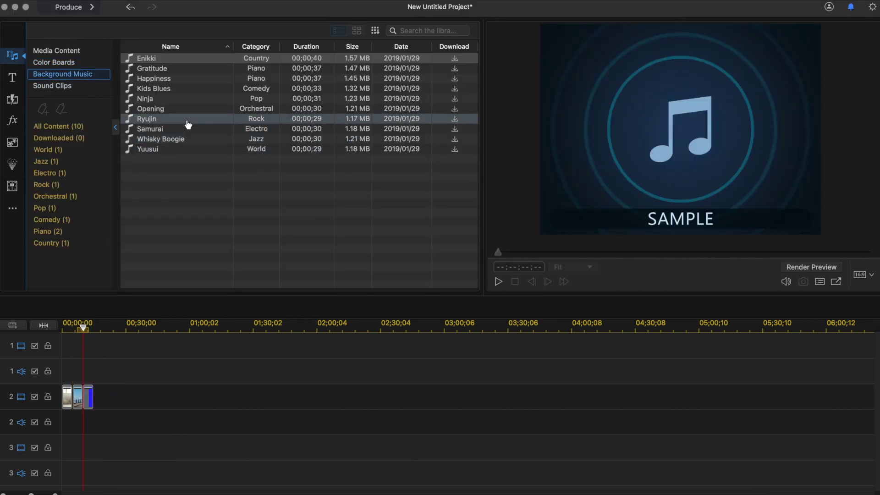
{"action": "left_click_drag", "start_coordinate": [188, 121], "coordinate": [84, 413]}
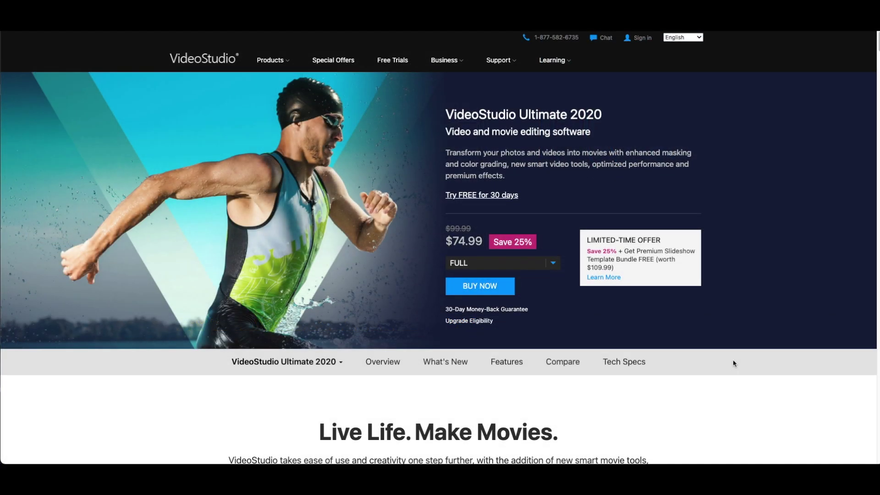
Scroll the VideoStudio Ultimate 2020 page down to 'Explore what's included in VideoStudio'.
{"action": "scroll", "coordinate": [732, 363], "scroll_direction": "down", "scroll_amount": 3}
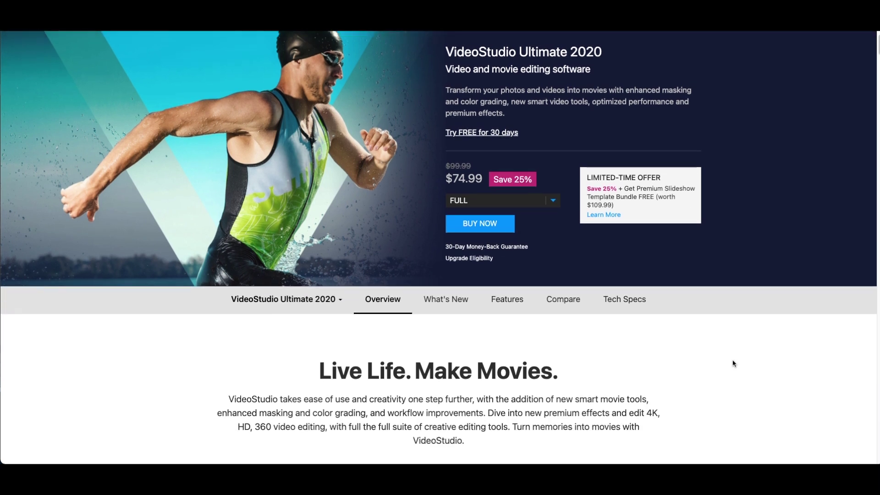
{"action": "scroll", "coordinate": [732, 363], "scroll_direction": "down", "scroll_amount": 5}
{"action": "scroll", "coordinate": [732, 363], "scroll_direction": "down", "scroll_amount": 5}
{"action": "scroll", "coordinate": [733, 363], "scroll_direction": "down", "scroll_amount": 1}
{"action": "scroll", "coordinate": [732, 363], "scroll_direction": "down", "scroll_amount": 1}
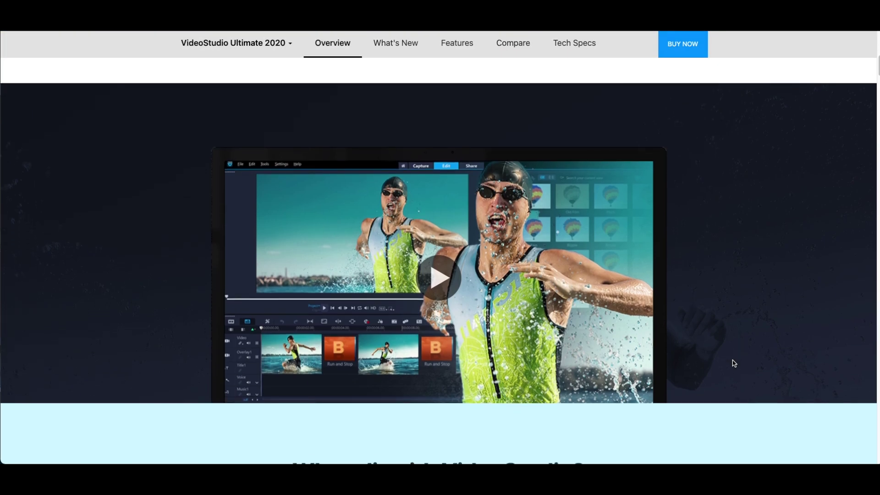
{"action": "scroll", "coordinate": [733, 363], "scroll_direction": "down", "scroll_amount": 1}
{"action": "scroll", "coordinate": [734, 363], "scroll_direction": "down", "scroll_amount": 2}
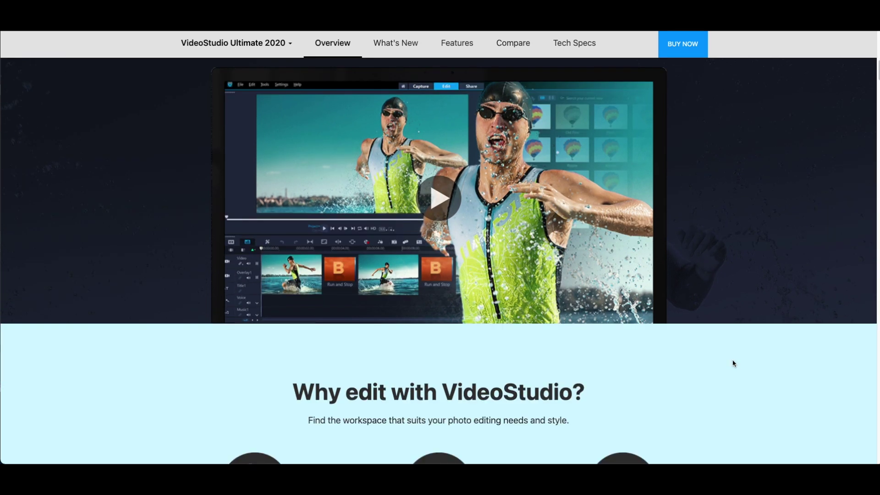
{"action": "scroll", "coordinate": [734, 363], "scroll_direction": "down", "scroll_amount": 6}
{"action": "scroll", "coordinate": [734, 363], "scroll_direction": "down", "scroll_amount": 3}
{"action": "scroll", "coordinate": [732, 361], "scroll_direction": "down", "scroll_amount": 1}
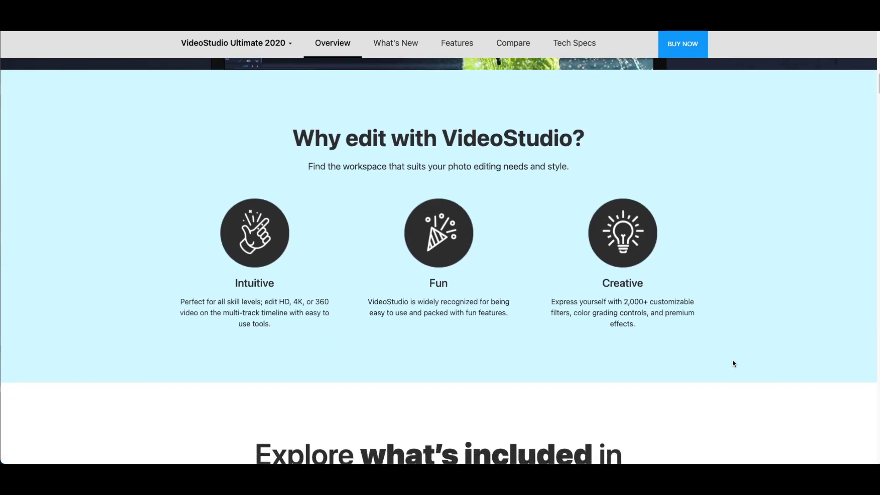
{"action": "scroll", "coordinate": [732, 360], "scroll_direction": "down", "scroll_amount": 1}
{"action": "scroll", "coordinate": [732, 359], "scroll_direction": "down", "scroll_amount": 1}
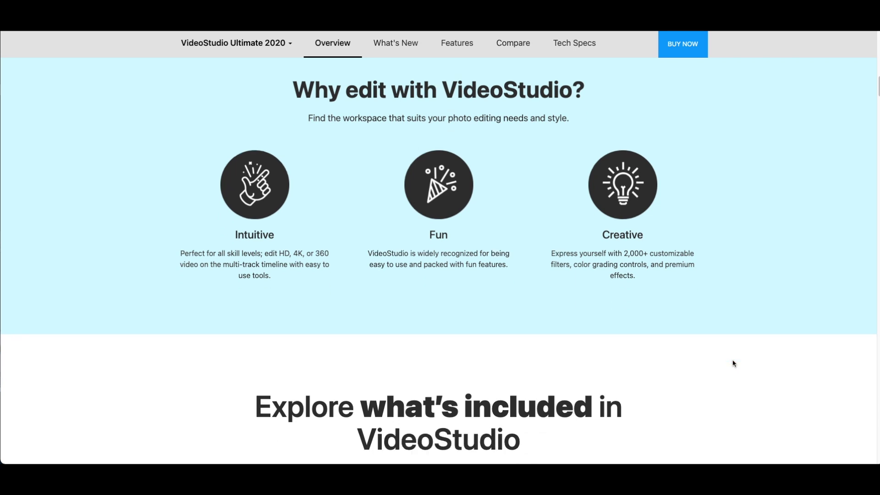
{"action": "scroll", "coordinate": [734, 364], "scroll_direction": "down", "scroll_amount": 3}
{"action": "scroll", "coordinate": [734, 363], "scroll_direction": "down", "scroll_amount": 2}
{"action": "scroll", "coordinate": [734, 363], "scroll_direction": "down", "scroll_amount": 2}
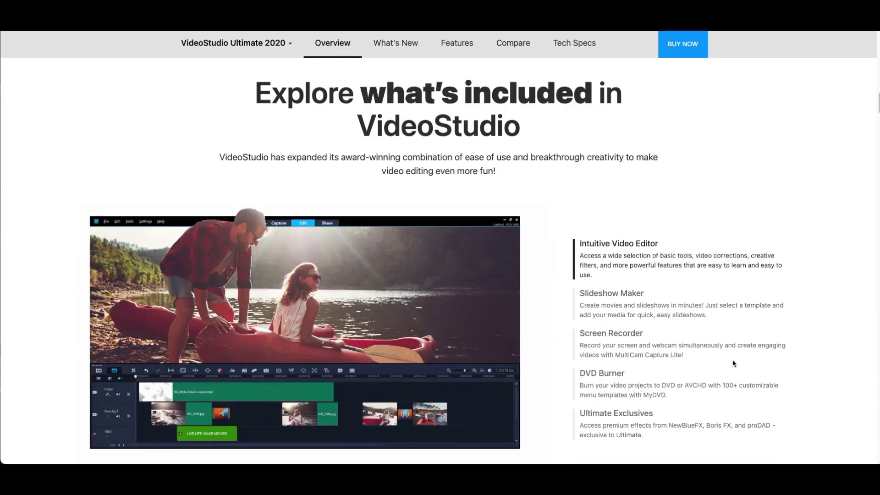
{"action": "scroll", "coordinate": [733, 363], "scroll_direction": "down", "scroll_amount": 1}
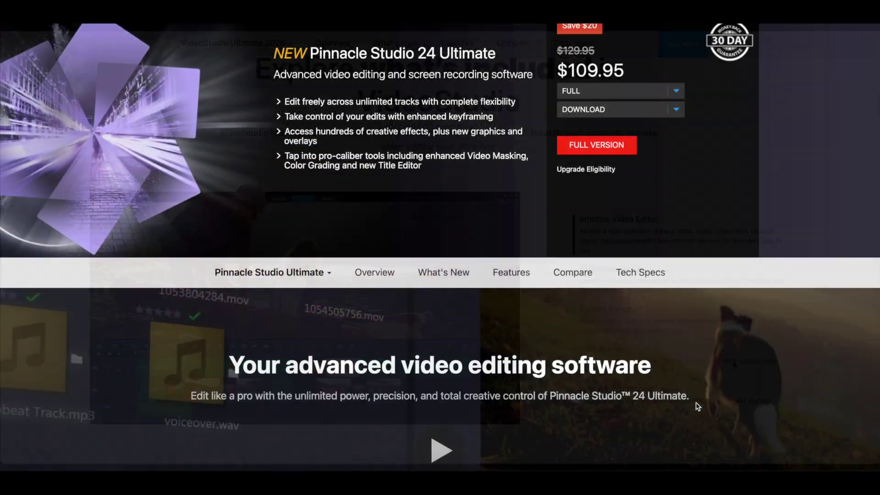
Scroll past 'Why Pinnacle Studio?' to the 'Loaded with powerful features' grid.
{"action": "scroll", "coordinate": [696, 405], "scroll_direction": "down", "scroll_amount": 2}
{"action": "scroll", "coordinate": [696, 402], "scroll_direction": "down", "scroll_amount": 3}
{"action": "scroll", "coordinate": [695, 402], "scroll_direction": "down", "scroll_amount": 1}
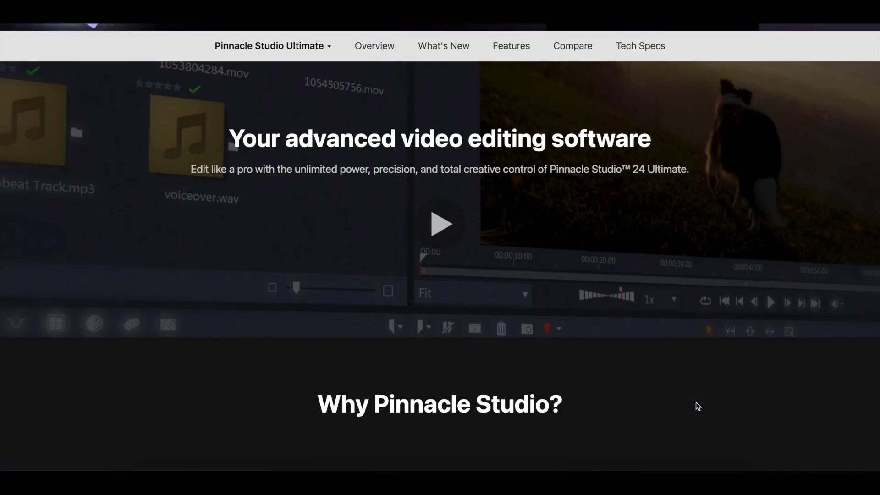
{"action": "scroll", "coordinate": [696, 403], "scroll_direction": "down", "scroll_amount": 2}
{"action": "scroll", "coordinate": [696, 403], "scroll_direction": "down", "scroll_amount": 4}
{"action": "scroll", "coordinate": [695, 402], "scroll_direction": "down", "scroll_amount": 1}
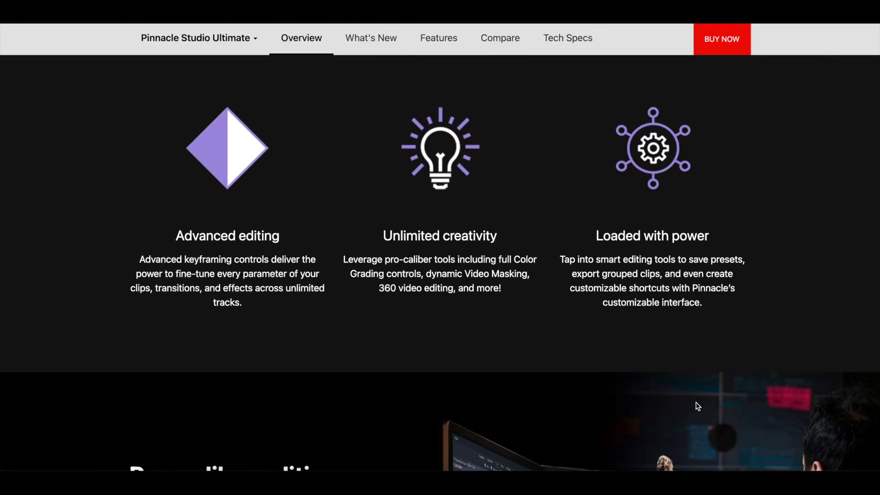
{"action": "scroll", "coordinate": [696, 402], "scroll_direction": "down", "scroll_amount": 2}
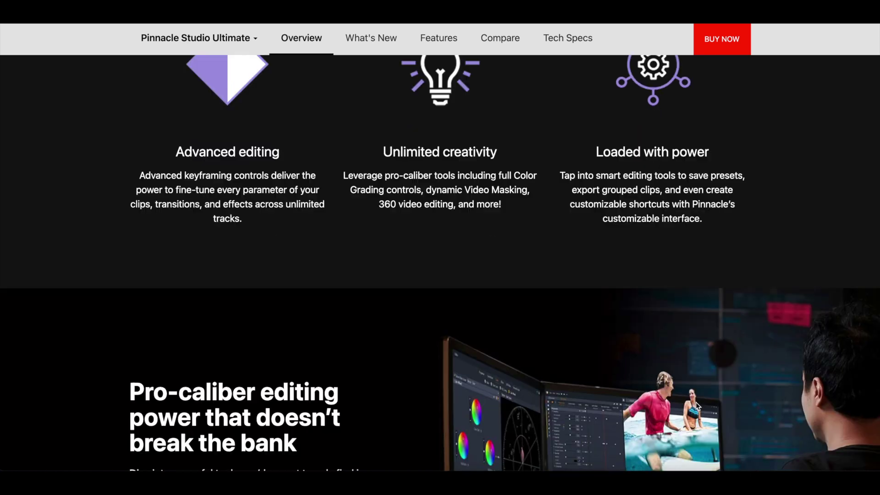
{"action": "scroll", "coordinate": [696, 402], "scroll_direction": "down", "scroll_amount": 2}
{"action": "scroll", "coordinate": [696, 402], "scroll_direction": "down", "scroll_amount": 1}
{"action": "scroll", "coordinate": [696, 403], "scroll_direction": "down", "scroll_amount": 1}
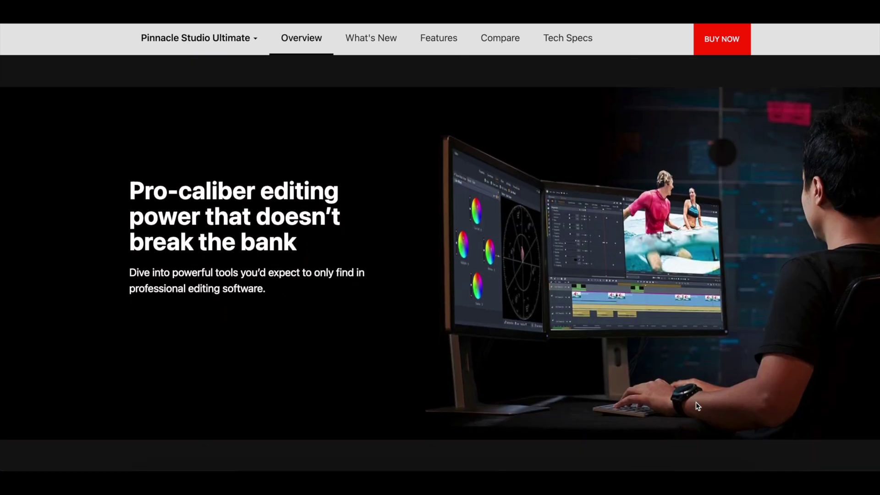
{"action": "scroll", "coordinate": [696, 402], "scroll_direction": "down", "scroll_amount": 2}
{"action": "scroll", "coordinate": [698, 406], "scroll_direction": "down", "scroll_amount": 3}
{"action": "scroll", "coordinate": [697, 406], "scroll_direction": "down", "scroll_amount": 2}
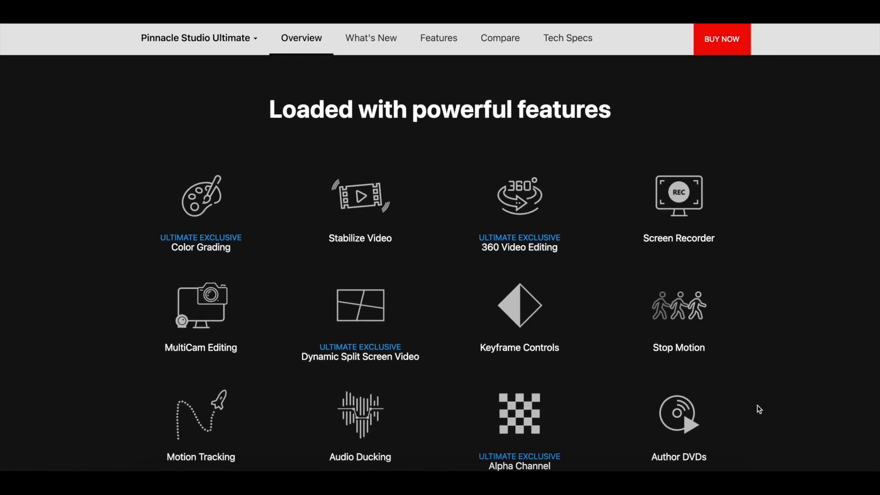
{"action": "scroll", "coordinate": [759, 409], "scroll_direction": "down", "scroll_amount": 2}
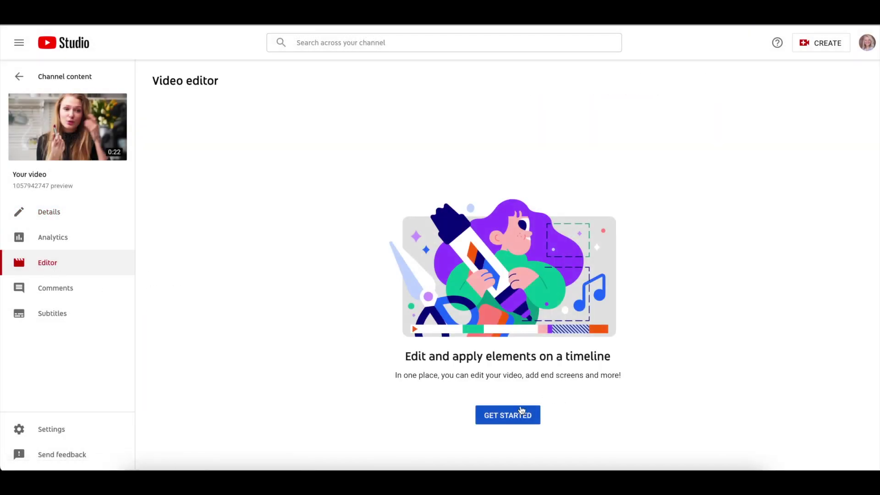
Start the YouTube Studio editor and add the free 19th Floor track to the audio track.
{"action": "left_click", "coordinate": [521, 411]}
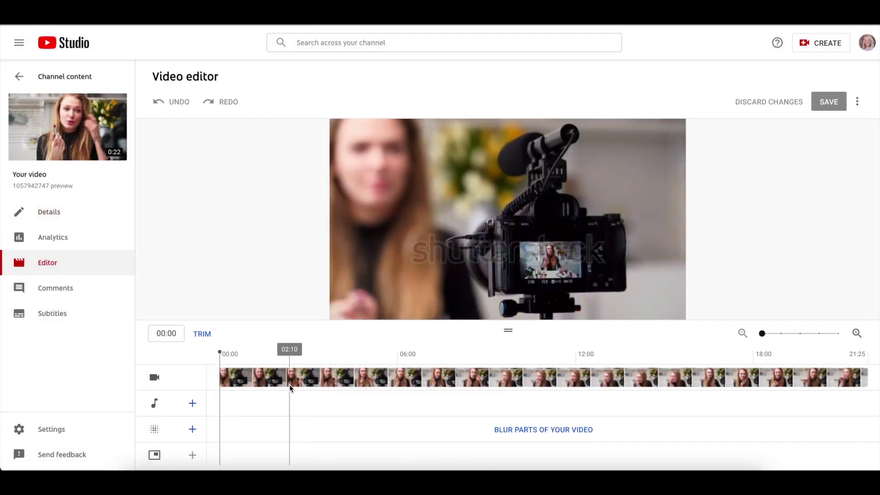
{"action": "left_click", "coordinate": [193, 404]}
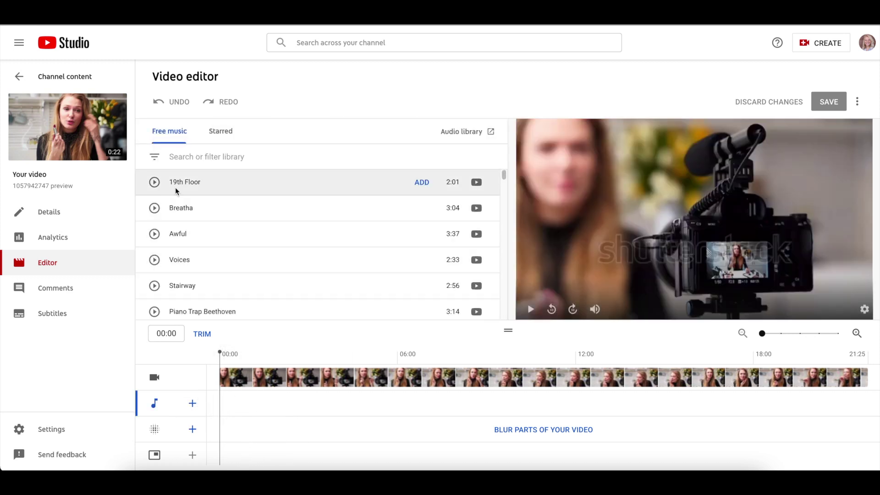
{"action": "left_click", "coordinate": [419, 183]}
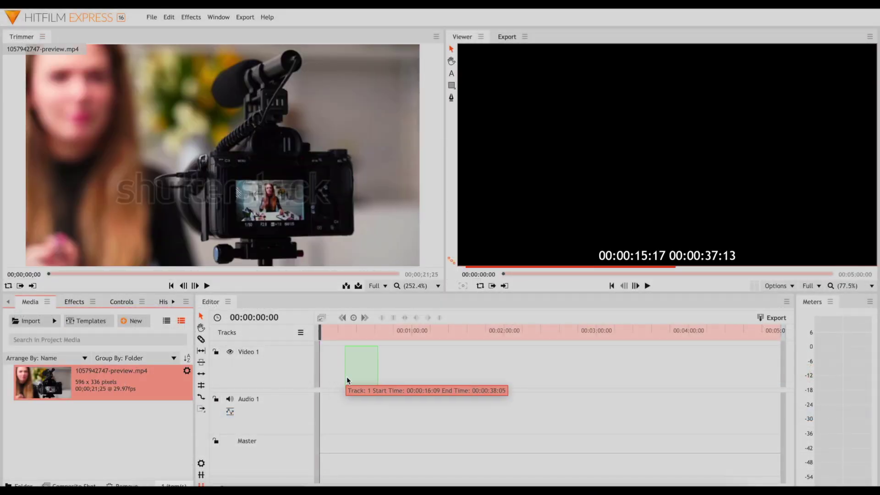
{"action": "left_click_drag", "start_coordinate": [120, 383], "coordinate": [329, 374]}
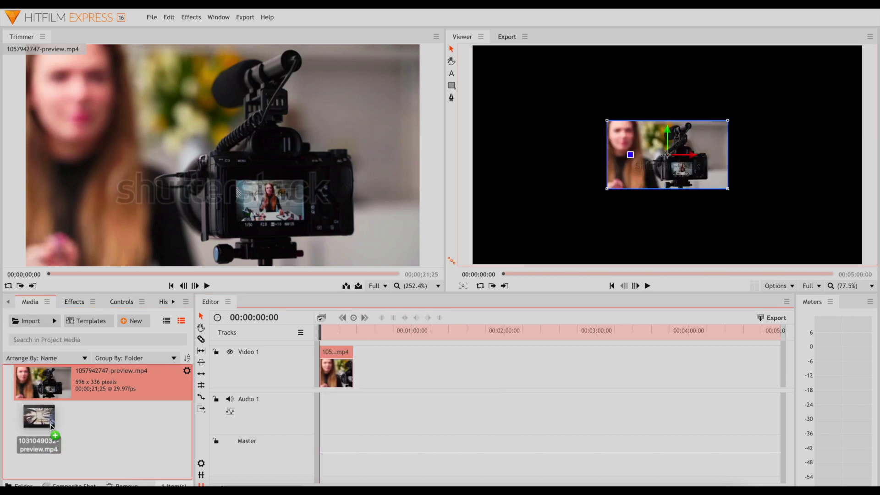
{"action": "left_click_drag", "start_coordinate": [36, 345], "coordinate": [62, 428]}
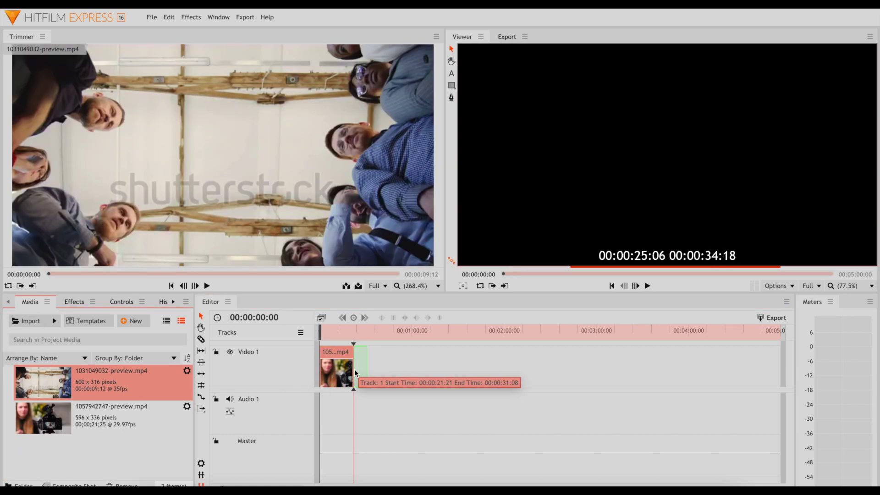
{"action": "left_click_drag", "start_coordinate": [309, 380], "coordinate": [360, 369]}
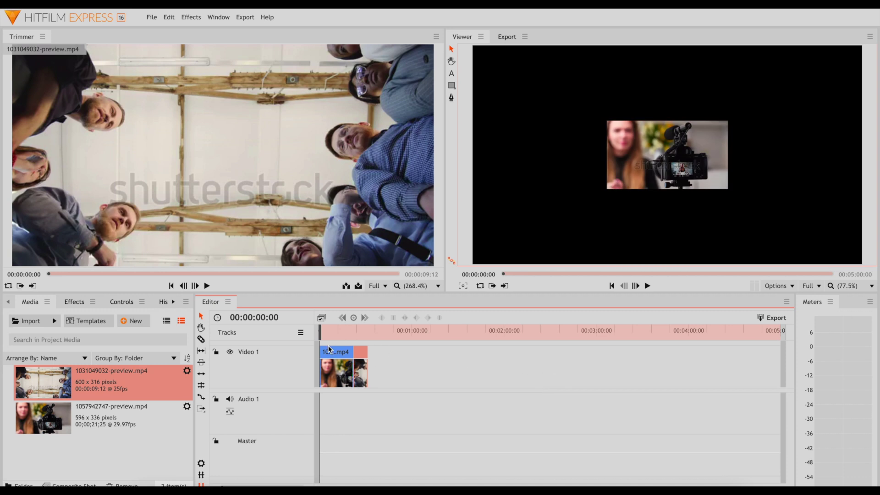
Apply the Diffuse blur from Effects > Blurs to the clip and raise its radius to 39.4.
{"action": "left_click", "coordinate": [94, 303]}
{"action": "left_click", "coordinate": [76, 301]}
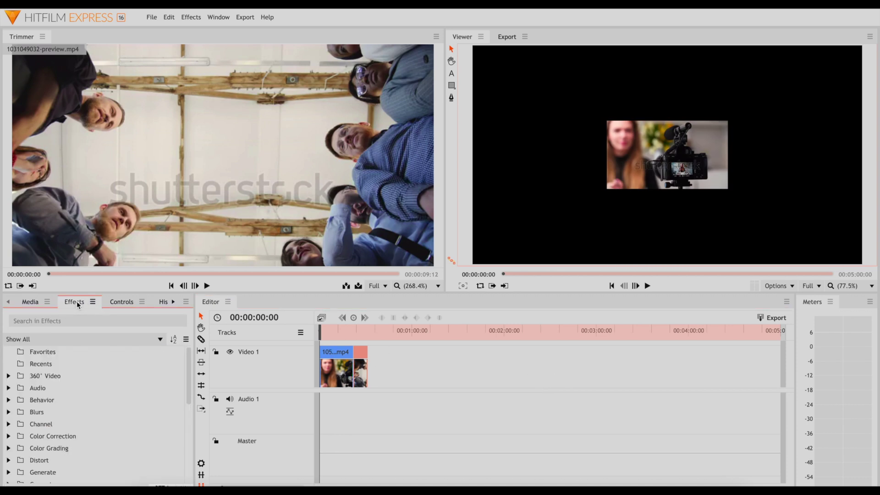
{"action": "left_click", "coordinate": [9, 412]}
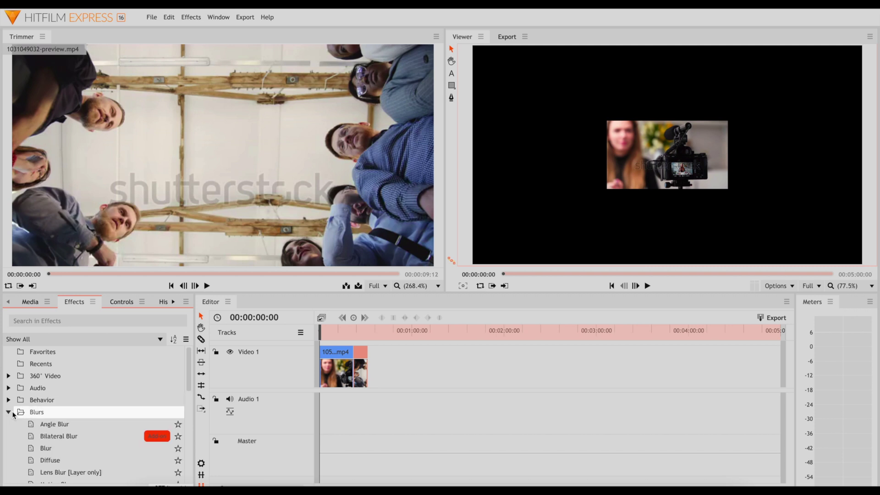
{"action": "scroll", "coordinate": [60, 423], "scroll_direction": "down", "scroll_amount": 3}
{"action": "scroll", "coordinate": [61, 427], "scroll_direction": "up", "scroll_amount": 2}
{"action": "left_click", "coordinate": [68, 426]}
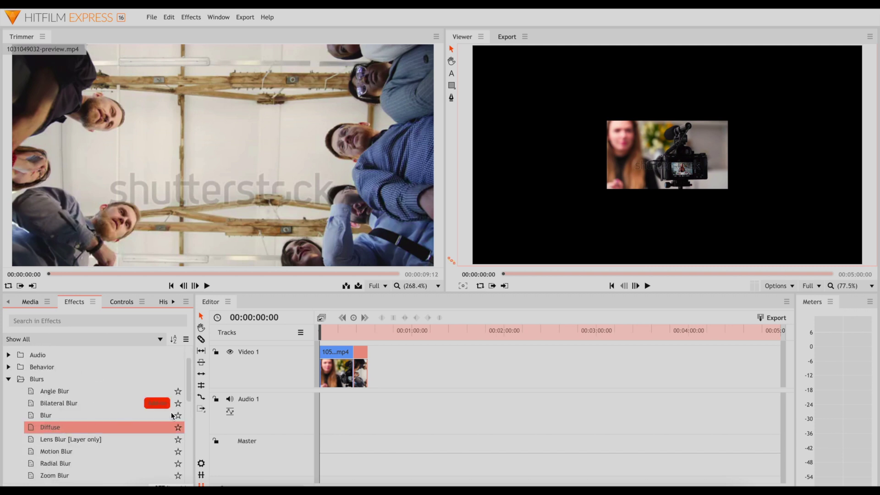
{"action": "left_click_drag", "start_coordinate": [336, 371], "coordinate": [337, 373]}
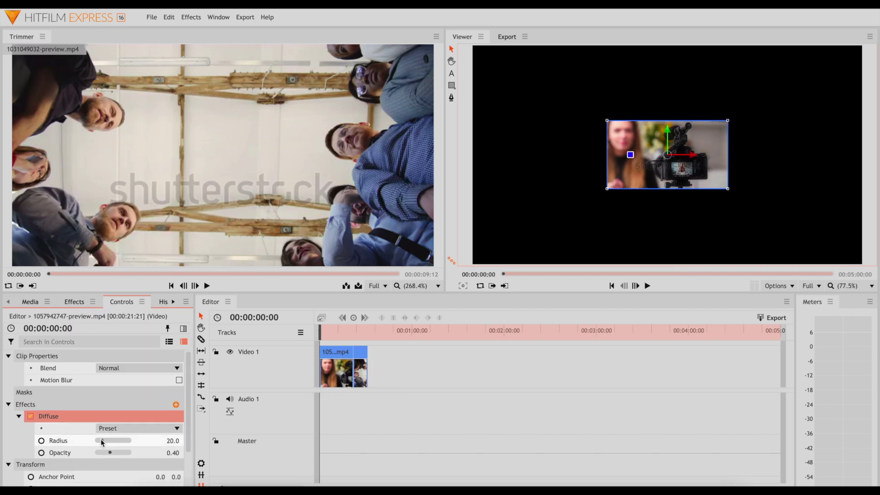
{"action": "left_click_drag", "start_coordinate": [100, 439], "coordinate": [106, 439]}
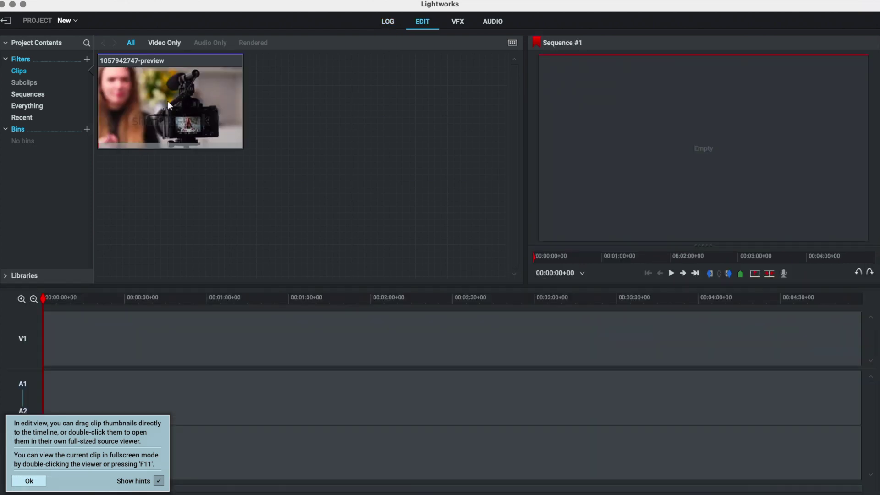
Place the preview clip at the start of the Lightworks sequence timeline and list the sequences.
{"action": "left_click_drag", "start_coordinate": [166, 101], "coordinate": [64, 381]}
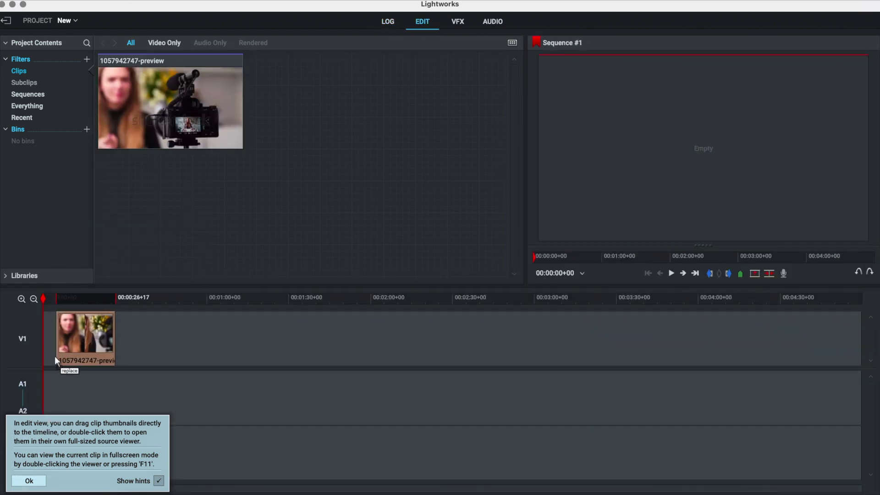
{"action": "left_click_drag", "start_coordinate": [54, 356], "coordinate": [46, 354]}
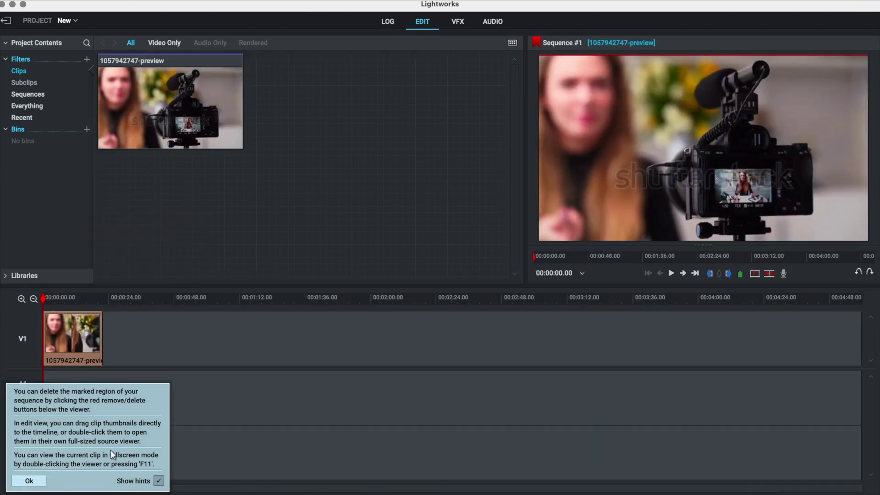
{"action": "left_click", "coordinate": [28, 480]}
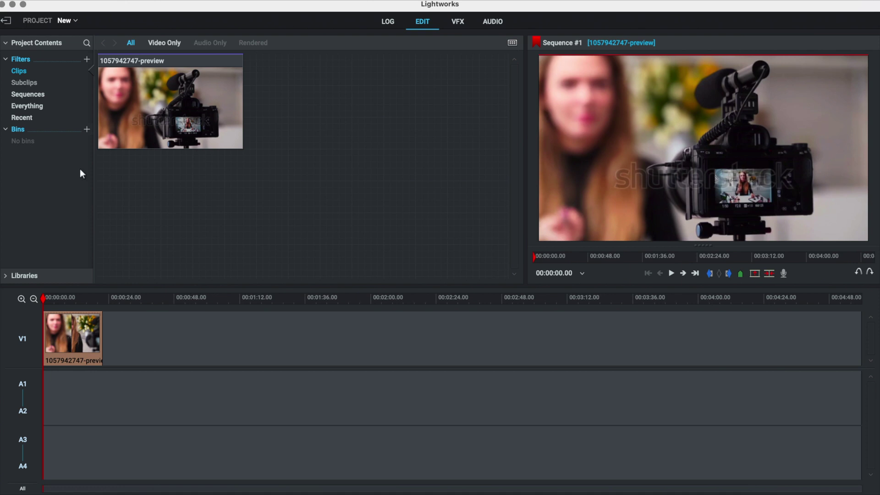
{"action": "left_click", "coordinate": [45, 94]}
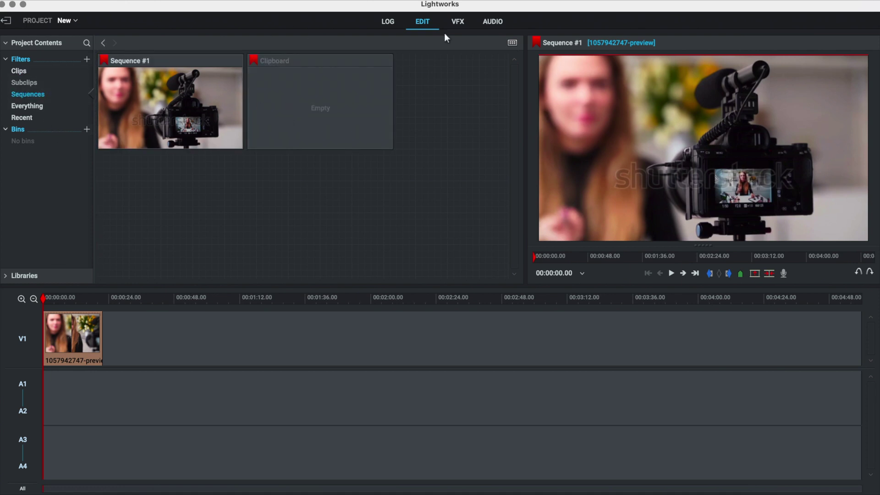
Shift the midtones colour balance in the VFX view, then put the playlist clip on the timeline.
{"action": "left_click", "coordinate": [459, 22]}
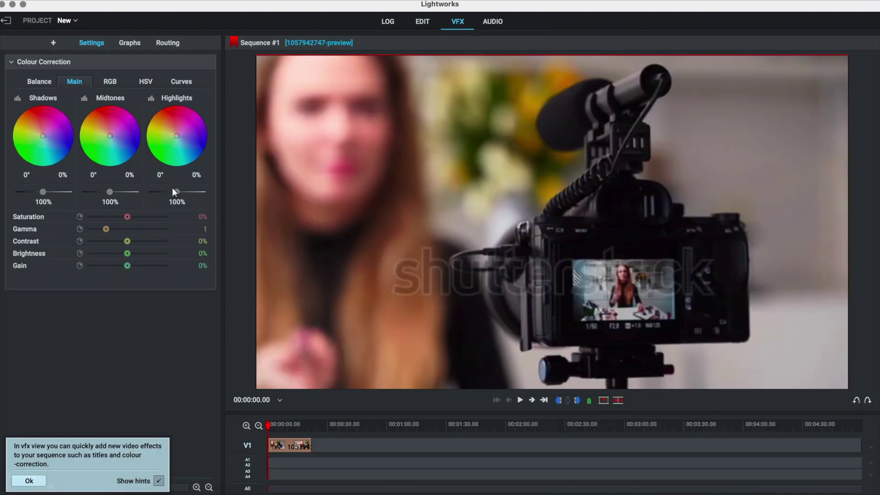
{"action": "left_click_drag", "start_coordinate": [110, 137], "coordinate": [122, 133]}
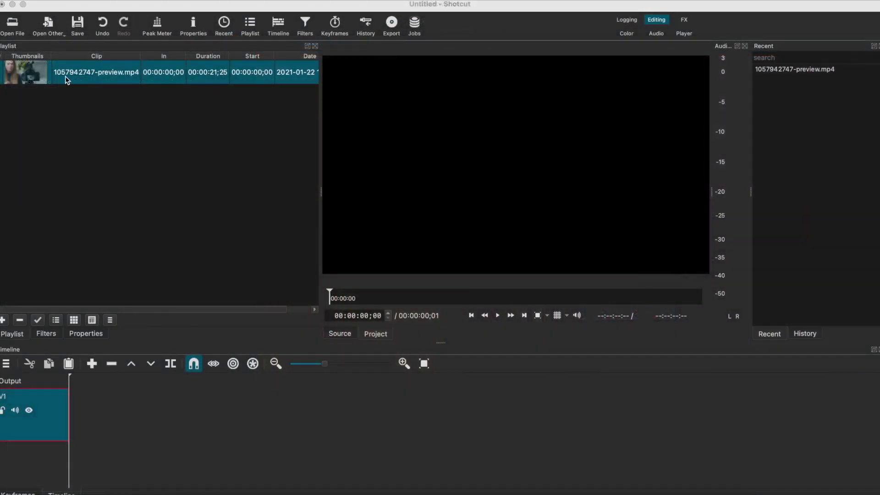
{"action": "left_click_drag", "start_coordinate": [65, 77], "coordinate": [130, 414]}
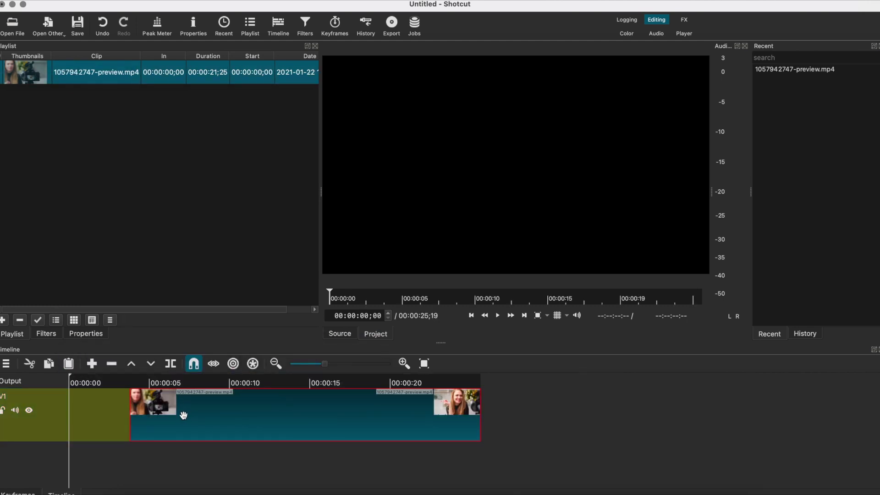
Drag the Shotcut clip left on track V1 so it starts at 00:00:00.
{"action": "left_click_drag", "start_coordinate": [185, 414], "coordinate": [121, 413]}
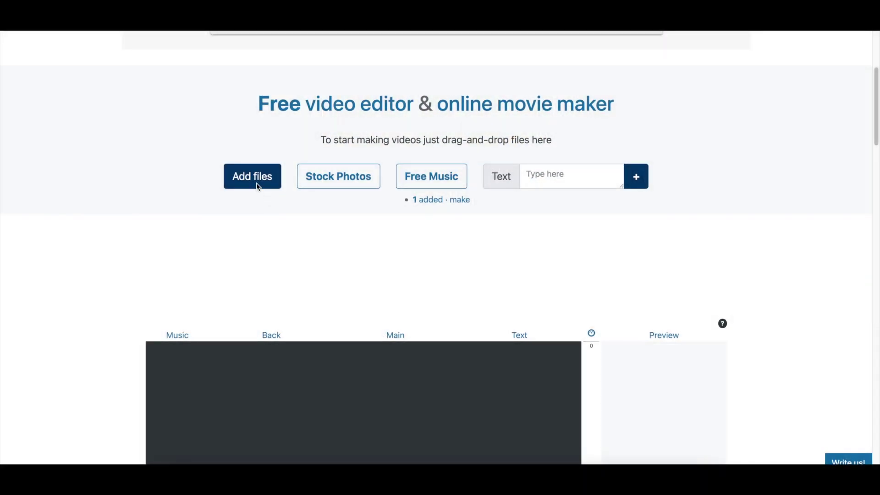
Add the camera video from Downloads to the Main track.
{"action": "left_click", "coordinate": [258, 184]}
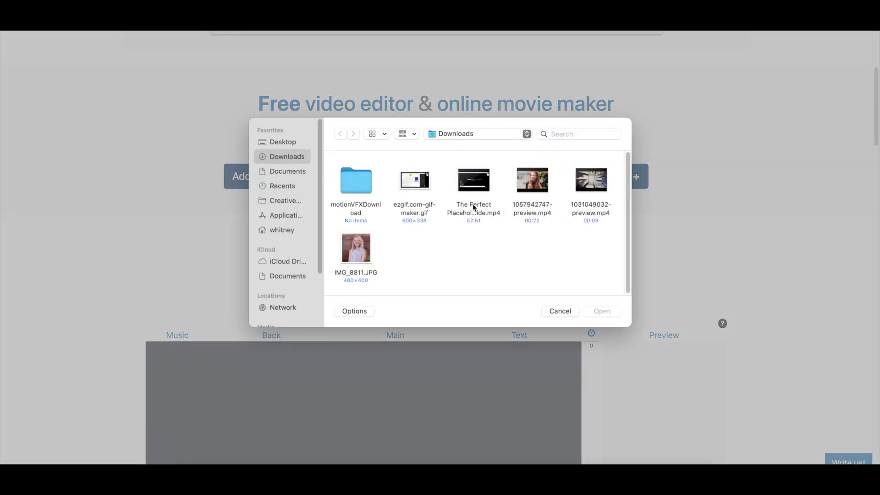
{"action": "double_click", "coordinate": [527, 184]}
{"action": "scroll", "coordinate": [491, 257], "scroll_direction": "down", "scroll_amount": 5}
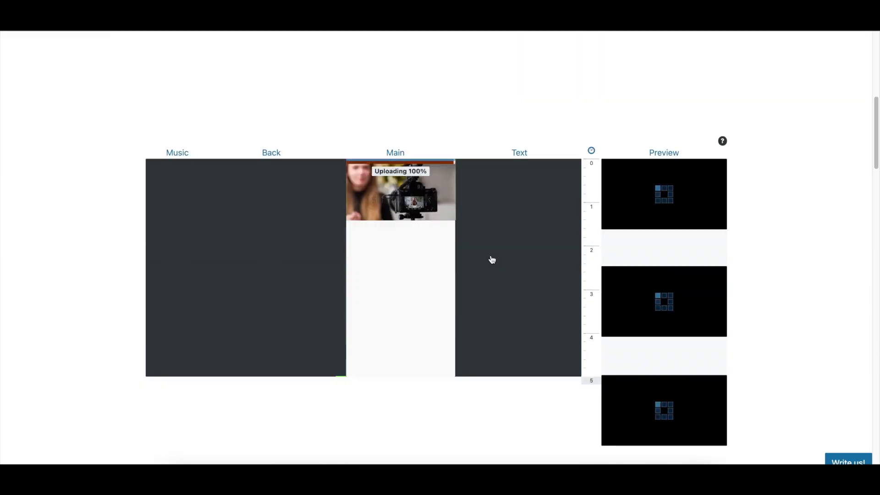
Add a purple #440373 background colour on the Back track.
{"action": "scroll", "coordinate": [488, 262], "scroll_direction": "down", "scroll_amount": 2}
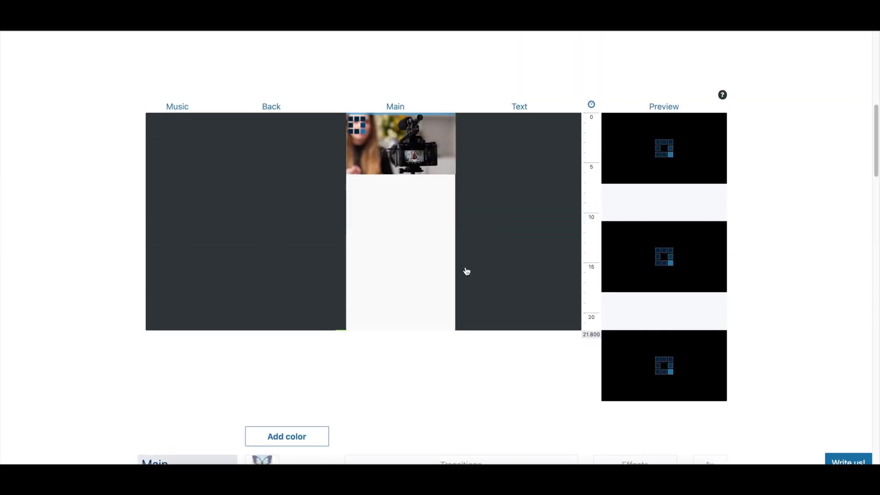
{"action": "scroll", "coordinate": [357, 380], "scroll_direction": "down", "scroll_amount": 2}
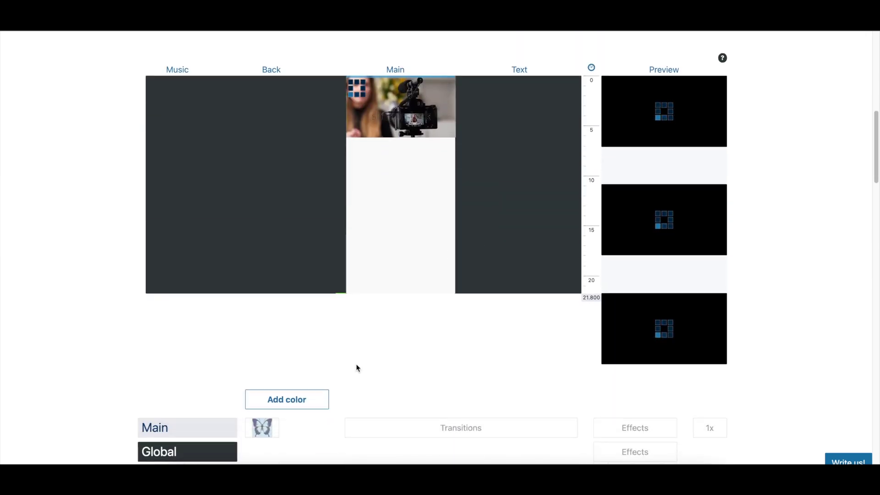
{"action": "left_click", "coordinate": [294, 405]}
{"action": "left_click", "coordinate": [413, 228]}
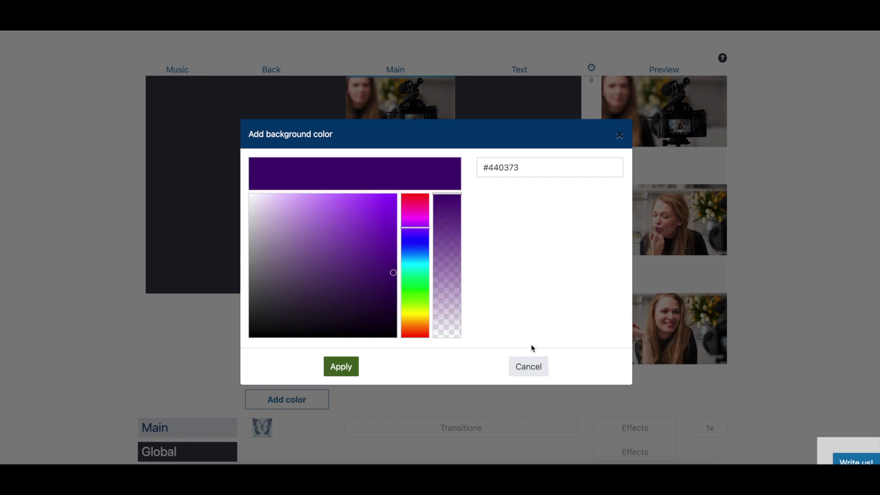
{"action": "left_click", "coordinate": [341, 366]}
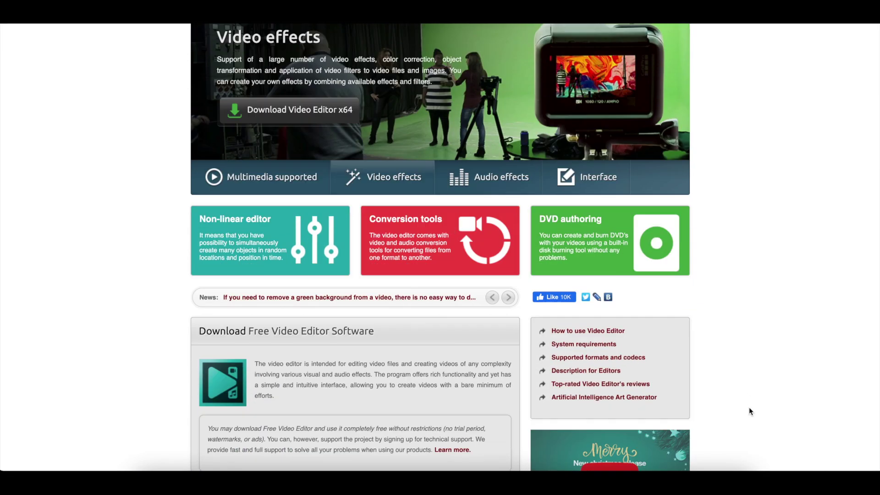
Scroll the VSDC page past the download buttons to the feature list, 4K export and charts sections.
{"action": "scroll", "coordinate": [749, 407], "scroll_direction": "down", "scroll_amount": 2}
{"action": "scroll", "coordinate": [749, 407], "scroll_direction": "down", "scroll_amount": 2}
{"action": "scroll", "coordinate": [748, 407], "scroll_direction": "down", "scroll_amount": 3}
{"action": "scroll", "coordinate": [749, 407], "scroll_direction": "down", "scroll_amount": 1}
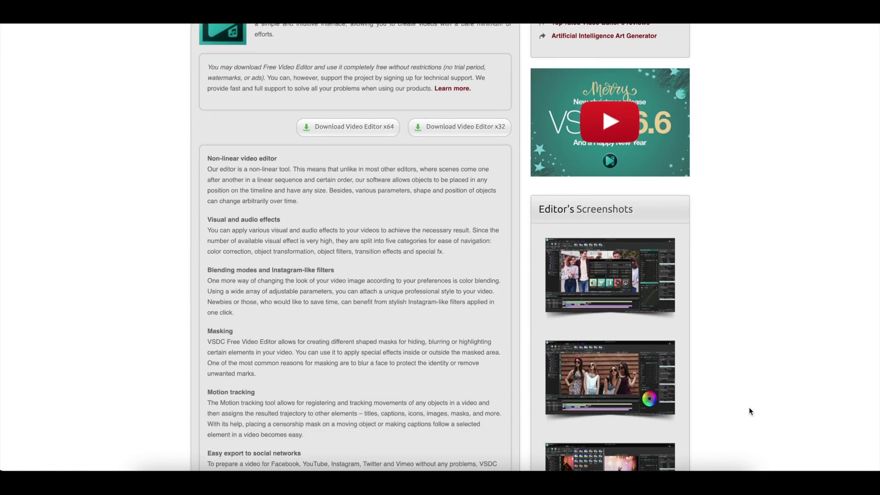
{"action": "scroll", "coordinate": [750, 411], "scroll_direction": "down", "scroll_amount": 2}
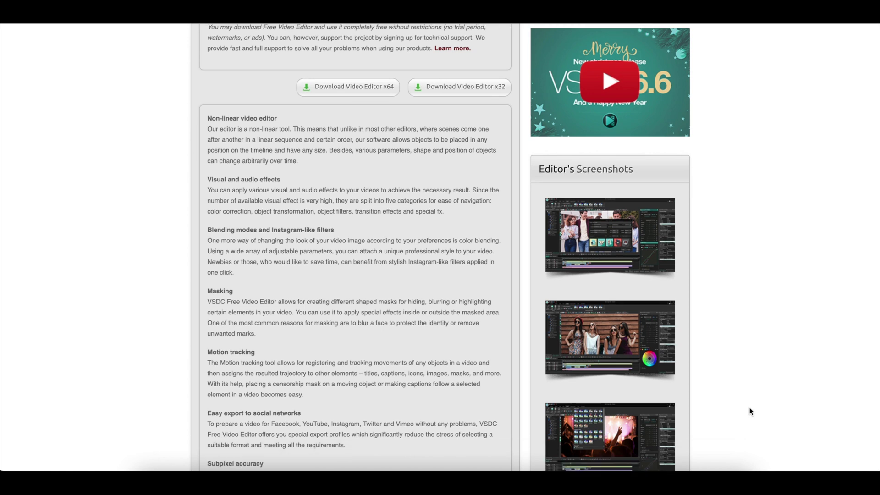
{"action": "scroll", "coordinate": [749, 411], "scroll_direction": "down", "scroll_amount": 1}
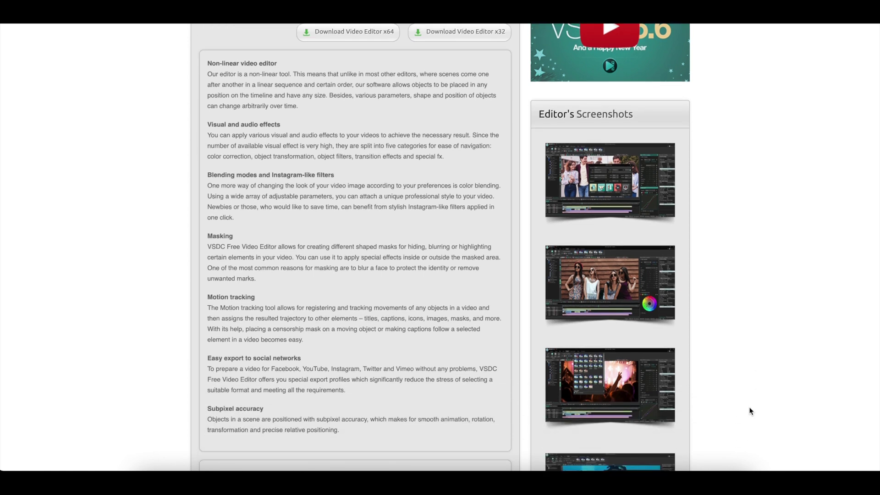
{"action": "scroll", "coordinate": [750, 411], "scroll_direction": "down", "scroll_amount": 2}
{"action": "scroll", "coordinate": [750, 411], "scroll_direction": "down", "scroll_amount": 3}
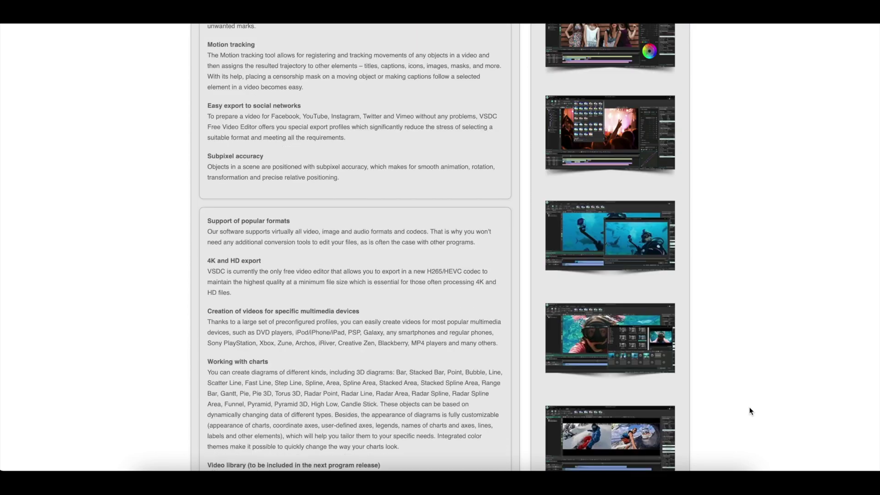